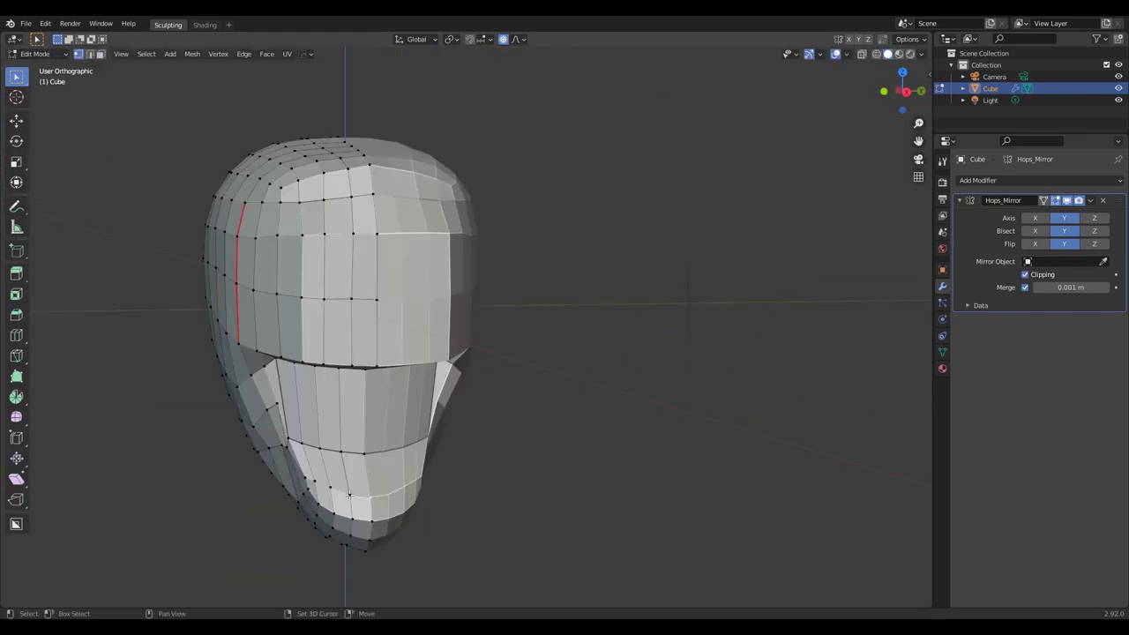
Step: Move the mouth vertices straight up along Z with soft proportional falloff
scroll(338, 460, up, 5)
key(g)
key(z)
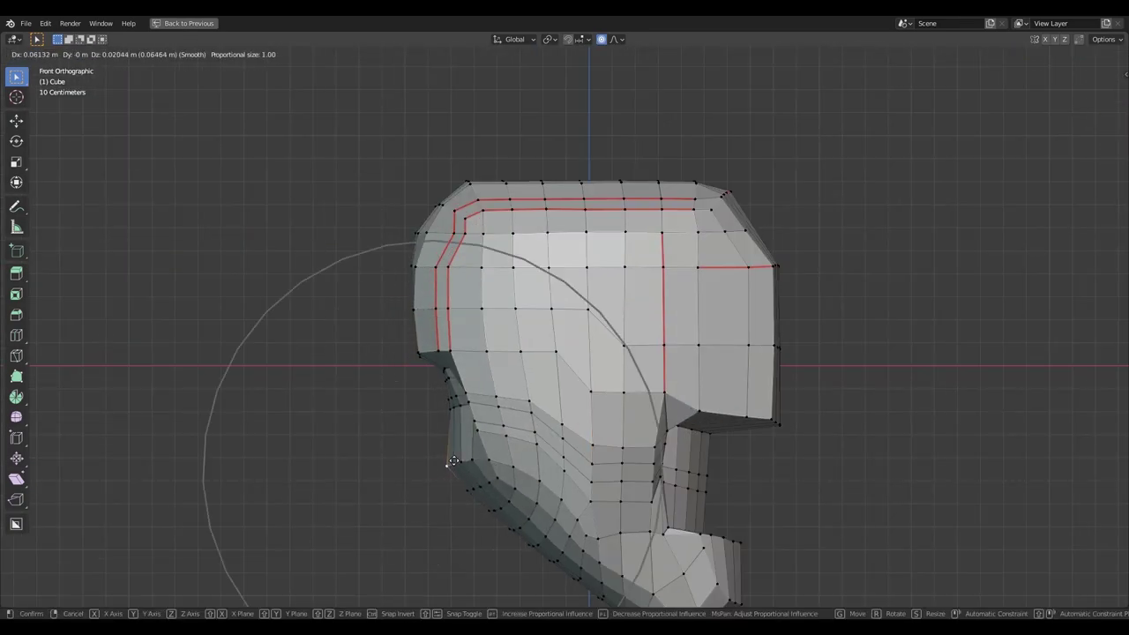
Step: Confirm the soft move of the jaw vertices and the vertex slide along its edge
click(453, 462)
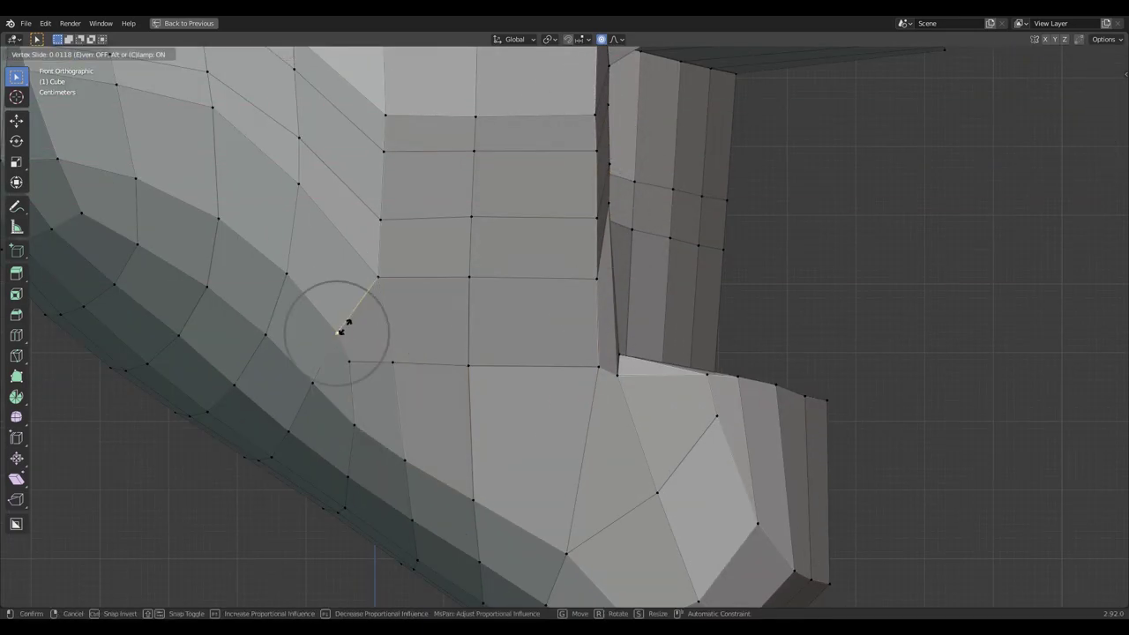
click(340, 332)
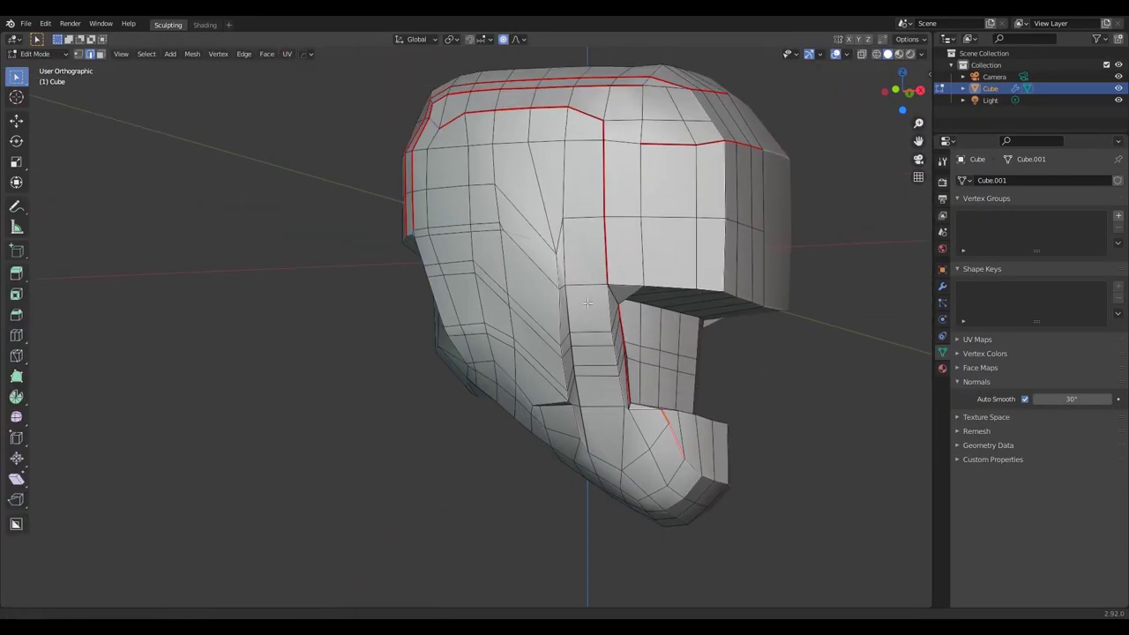
Step: Orbit around the head to inspect the jaw seams from the other side and an angle
middle_drag(587, 303, 523, 326)
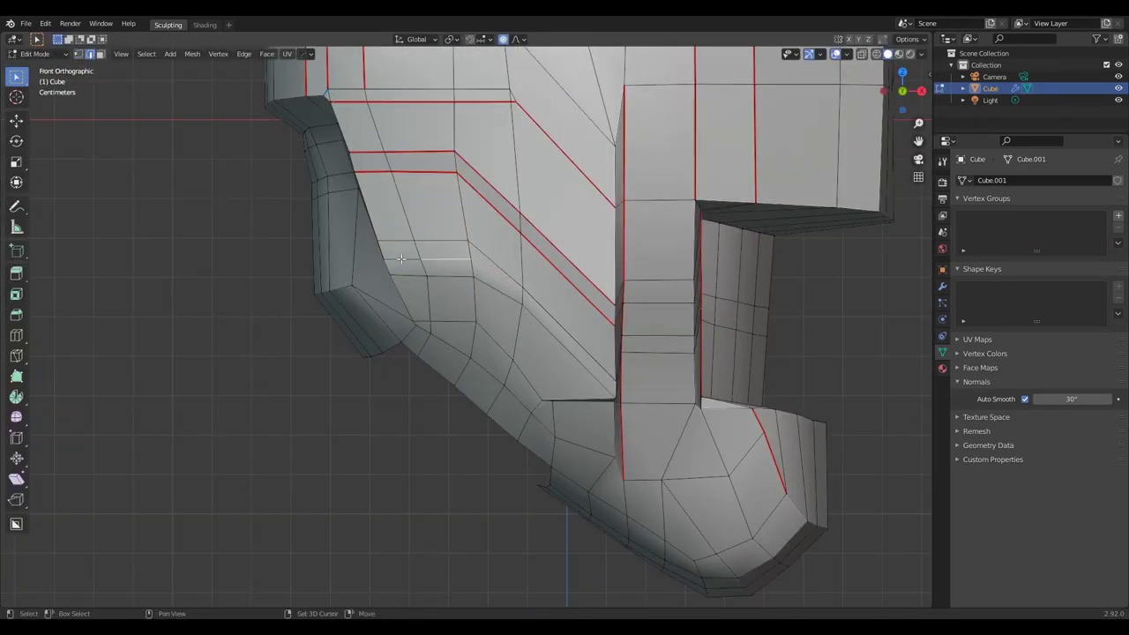
middle_drag(402, 259, 368, 243)
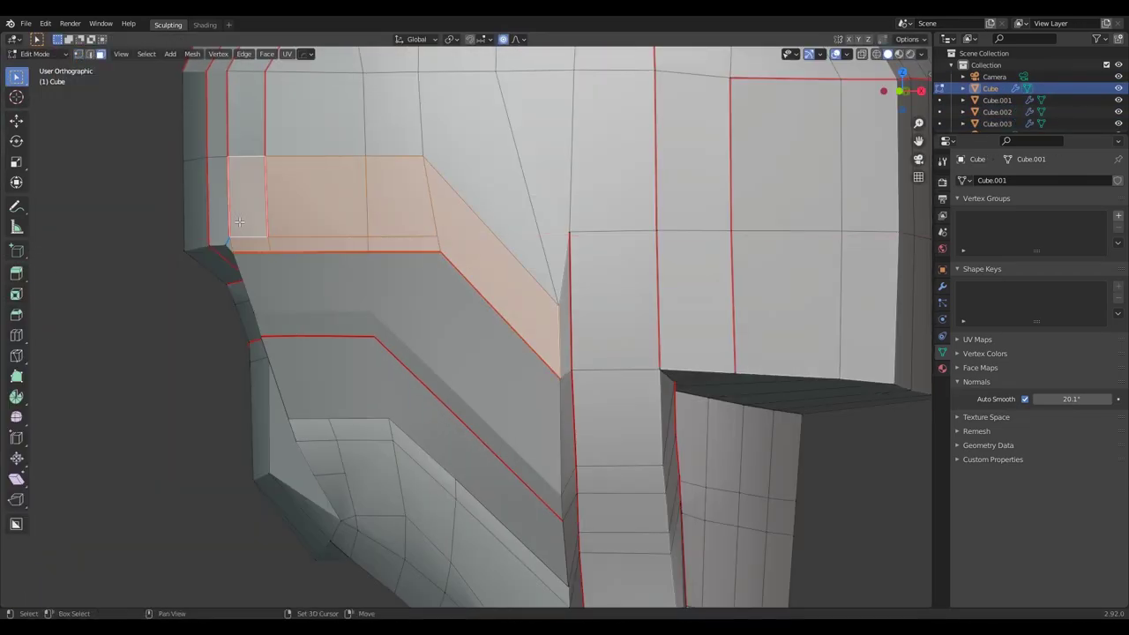
Step: Zoom out and rotate the view to see the whole helmet
scroll(787, 164, down, 3)
scroll(787, 163, down, 4)
middle_drag(787, 163, 568, 343)
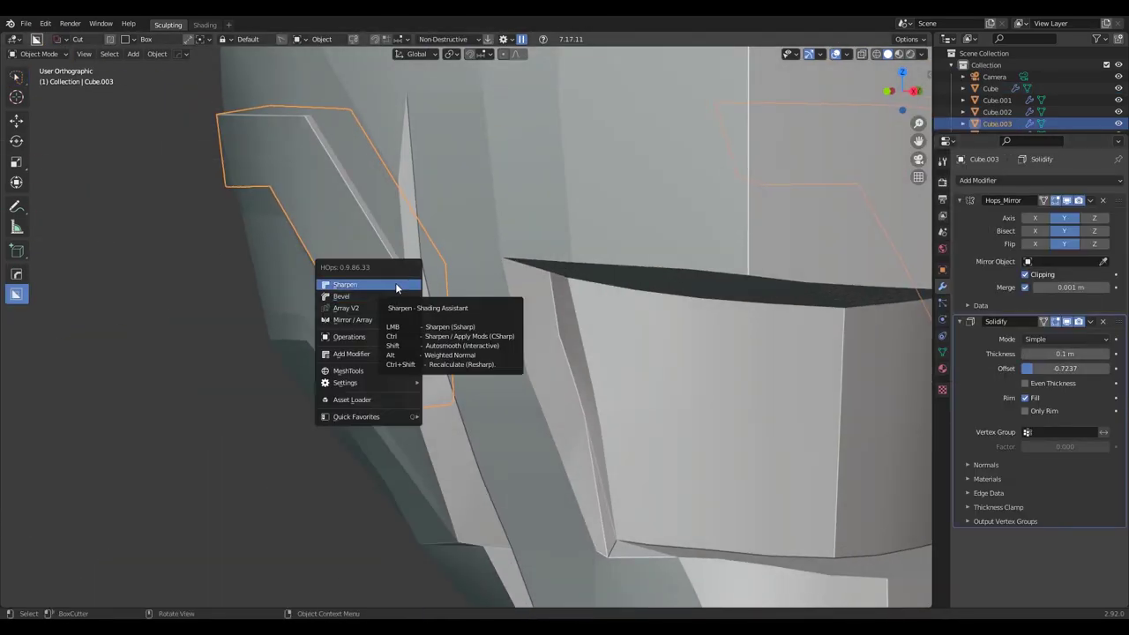
Step: Sharpen the edges of the separated panel piece with HardOps
click(393, 281)
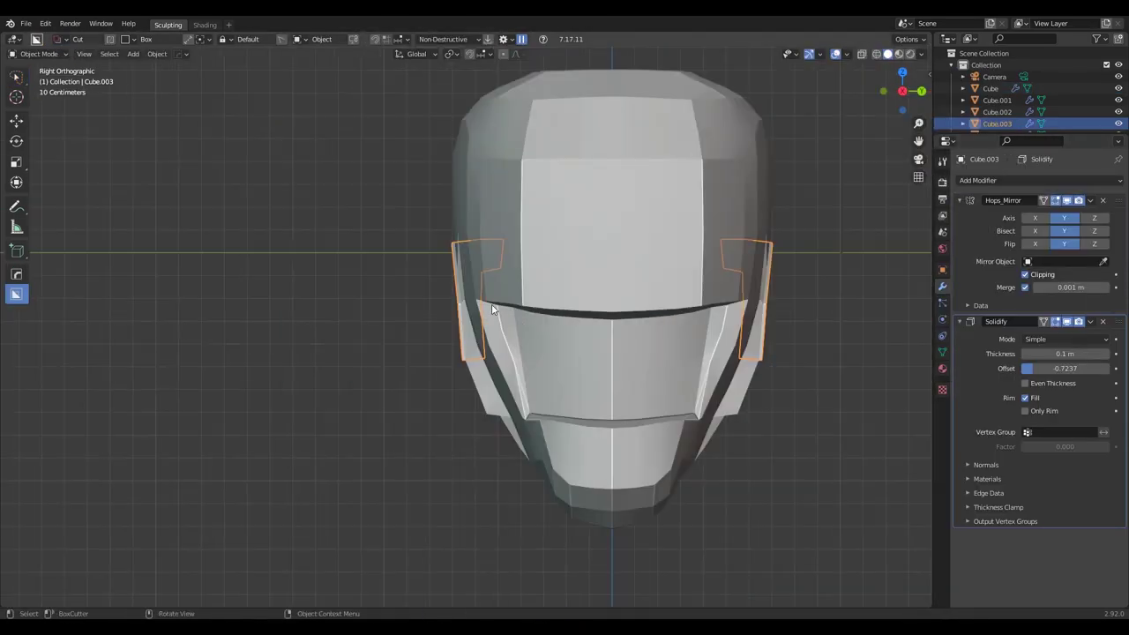